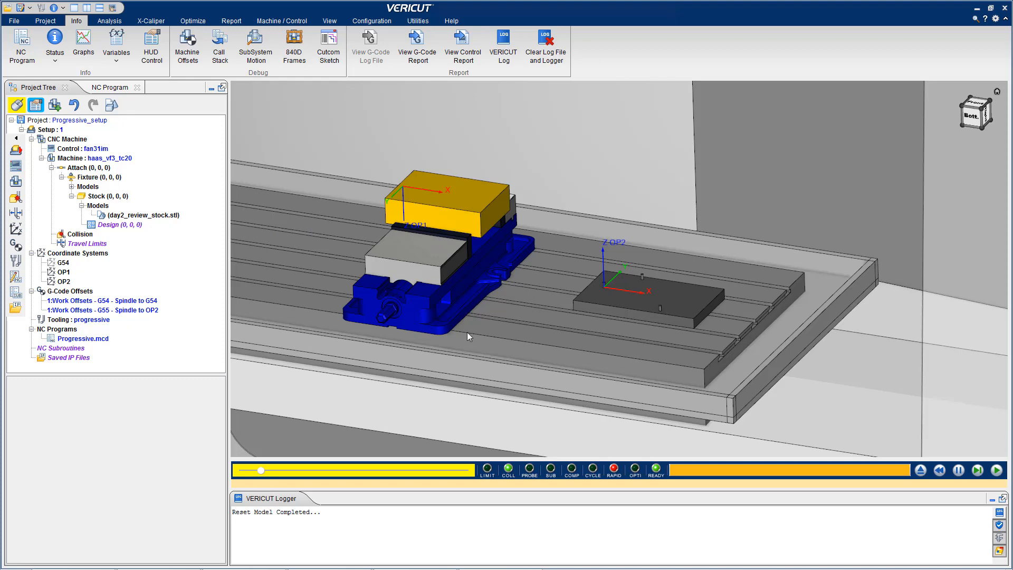
Step: Run the simulation through the first operation up to the preset stop and review the NC program around the BEGIN OP2 line
click(996, 470)
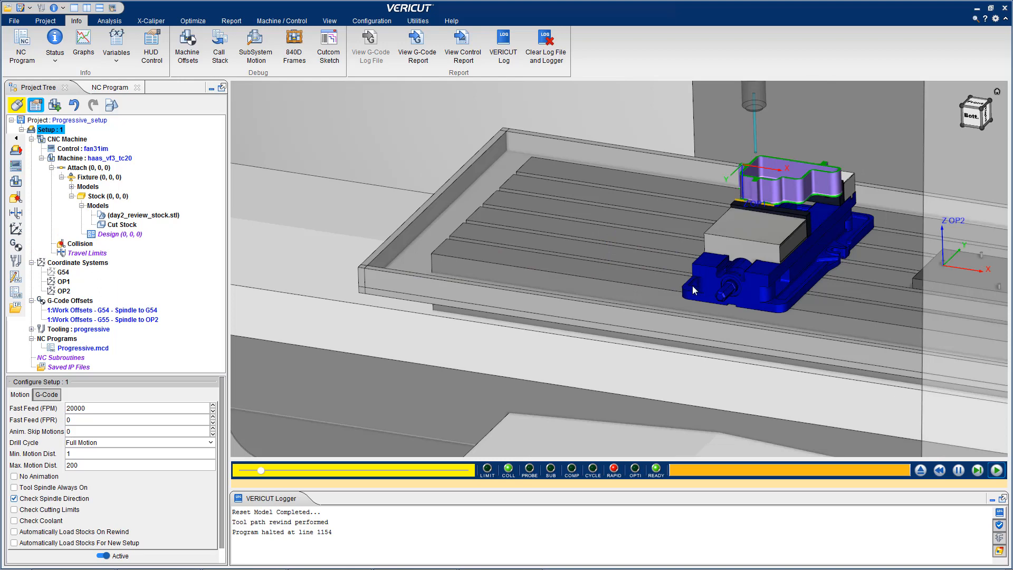
scroll(479, 226, down, 5)
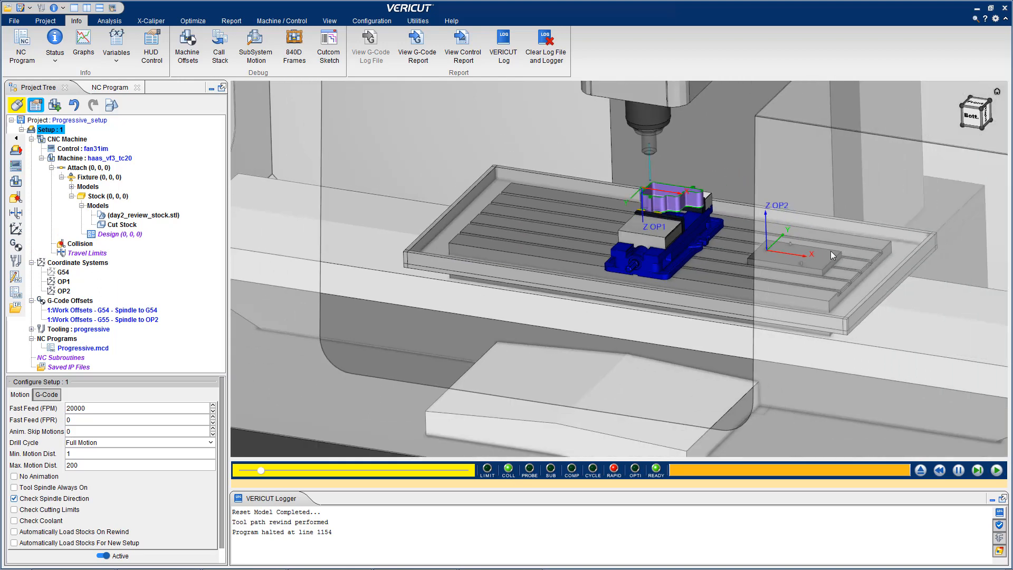
click(110, 88)
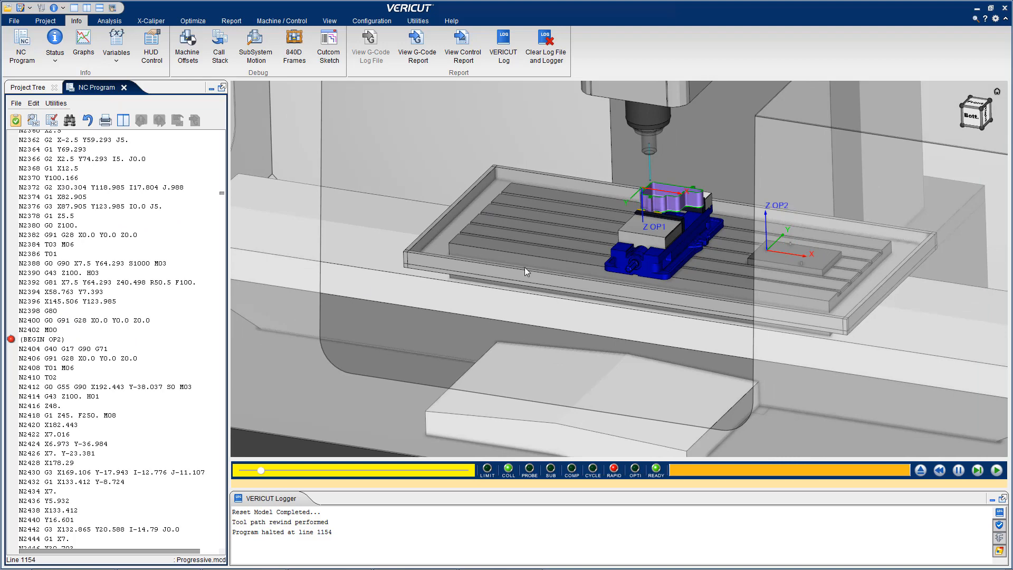
scroll(803, 219, up, 2)
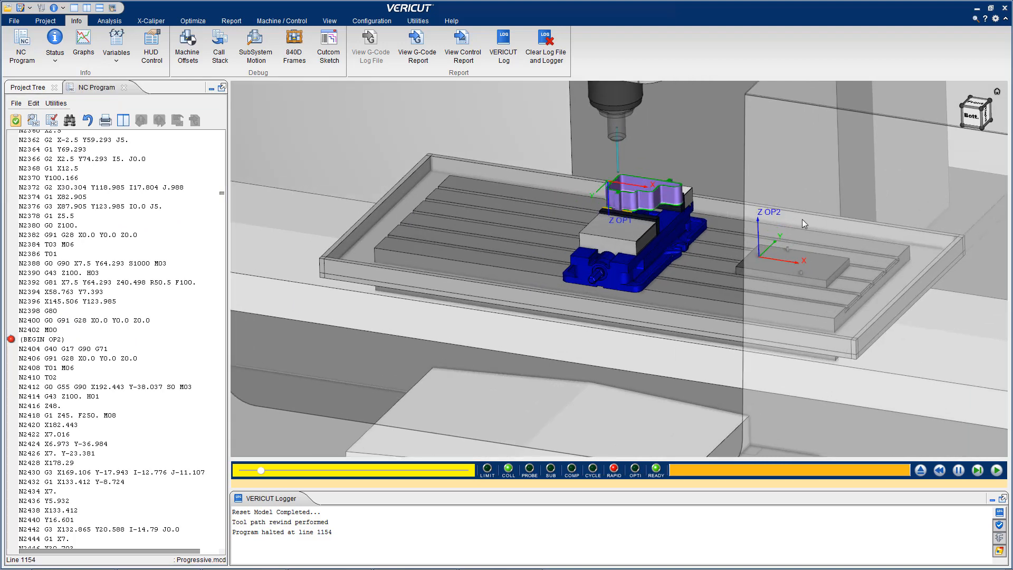
click(28, 87)
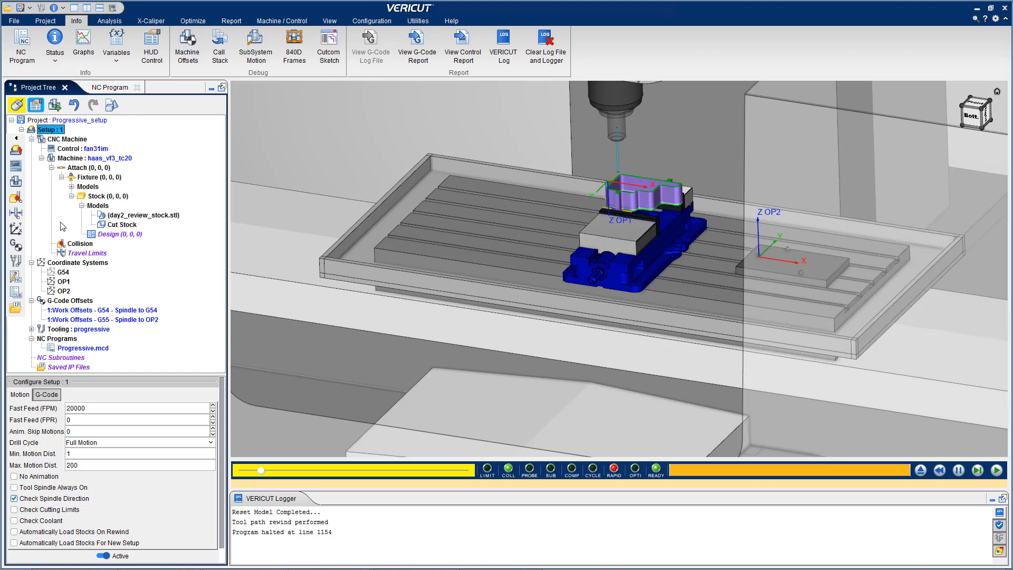
Step: Save the cut stock from the first operation as OP1_FINISHED.vct in the Progressive folder
click(123, 226)
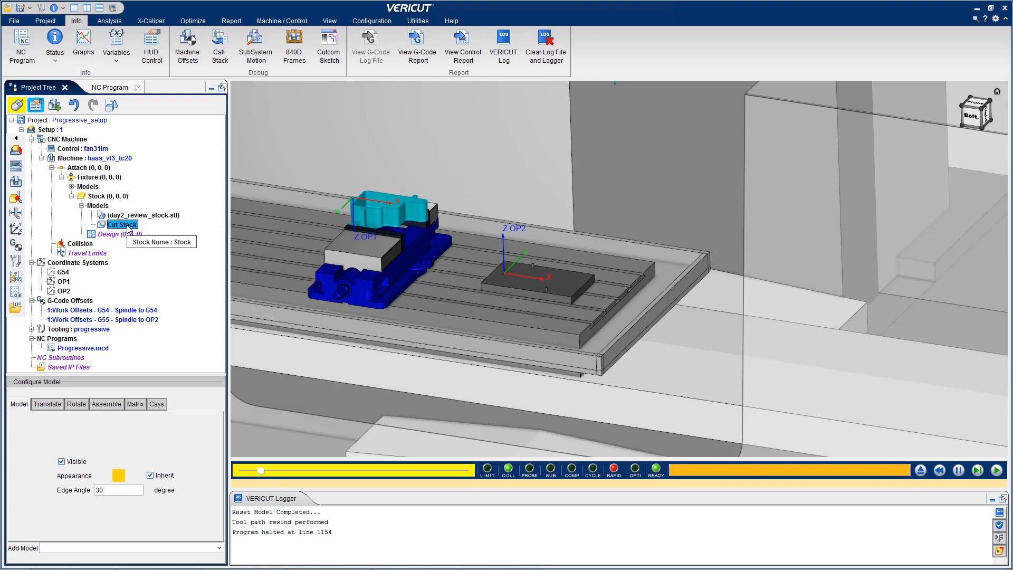
right_click(132, 227)
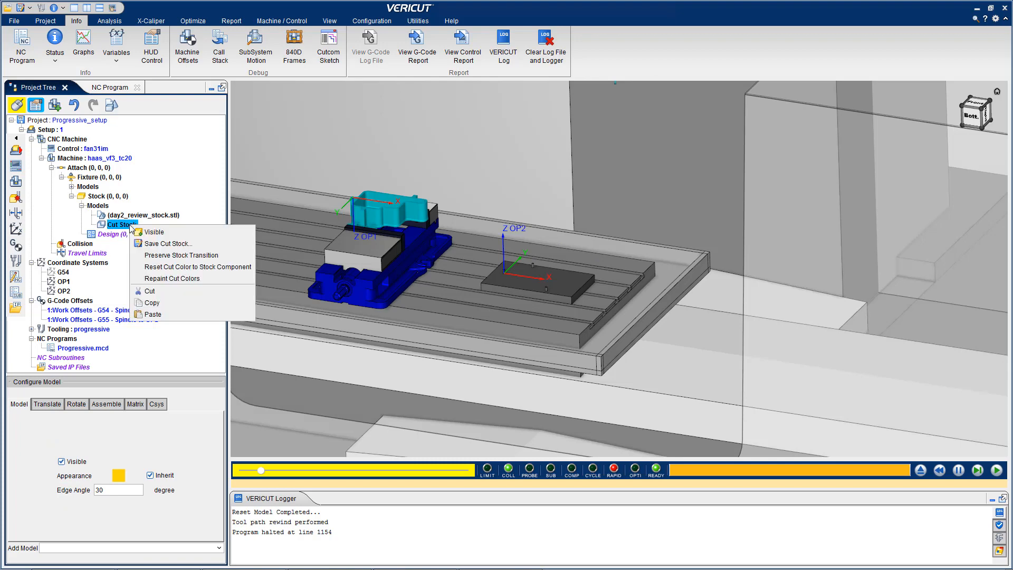
click(198, 243)
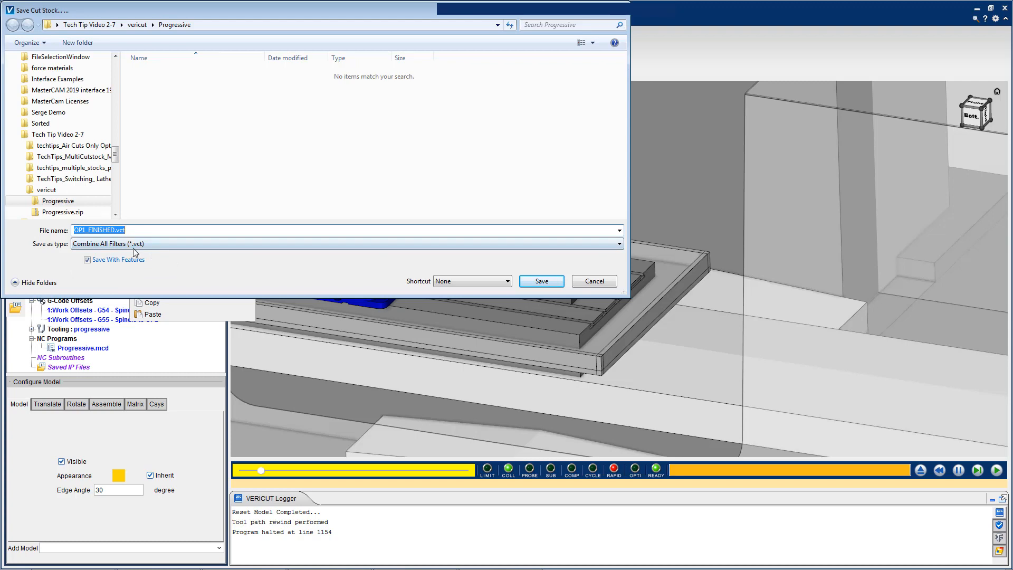
click(531, 282)
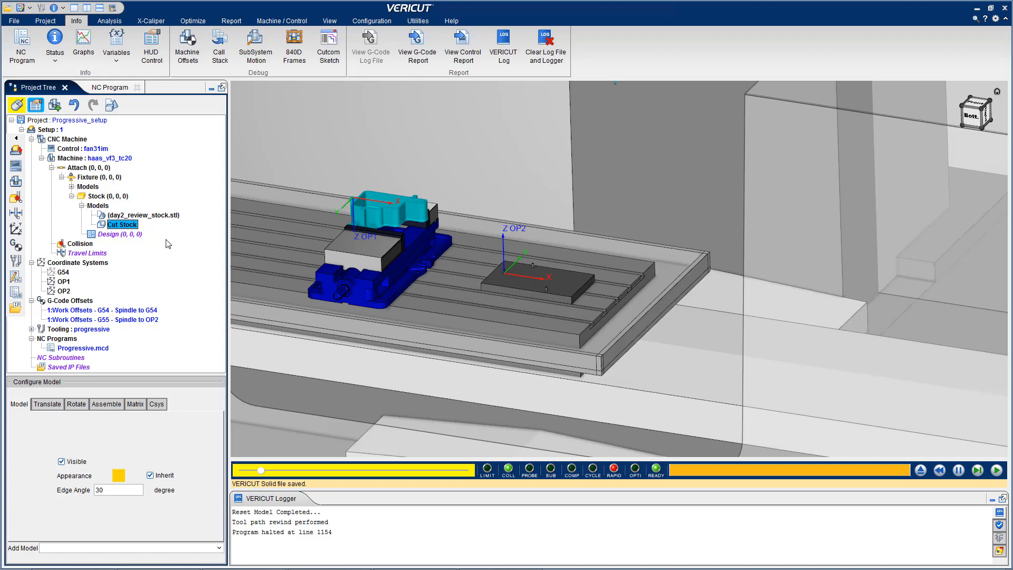
Step: Append a second Stock component under the Fixture component
click(90, 178)
right_click(91, 181)
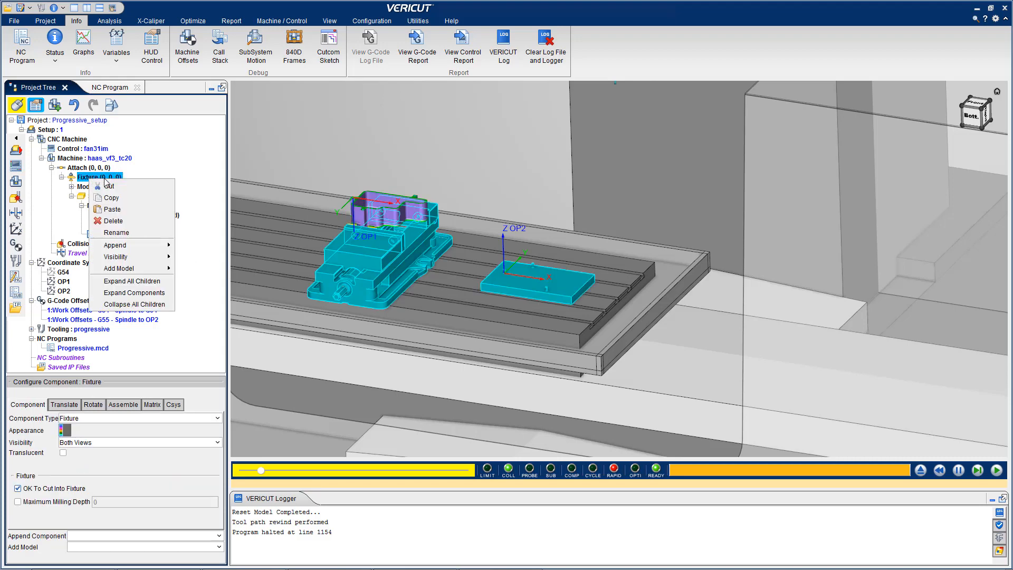
mouse_move(171, 244)
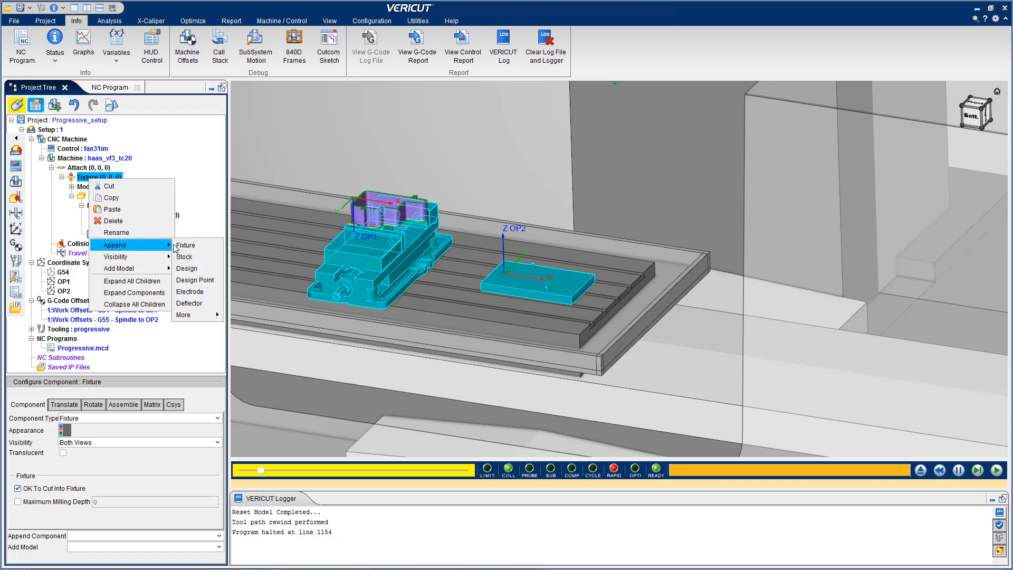
click(218, 257)
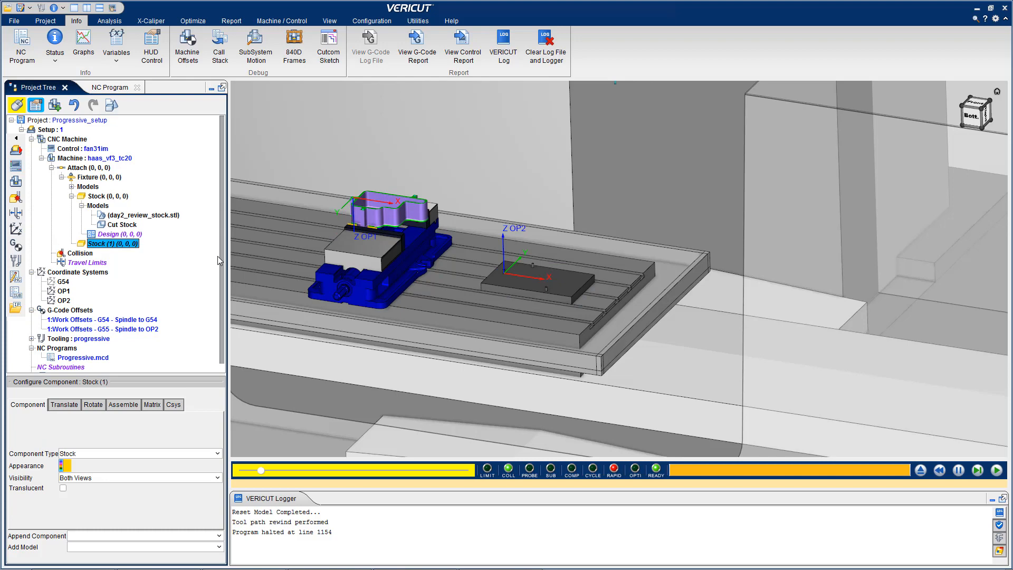
Step: Add the model file OP1_FINISHED.vct to the new second stock component
right_click(134, 248)
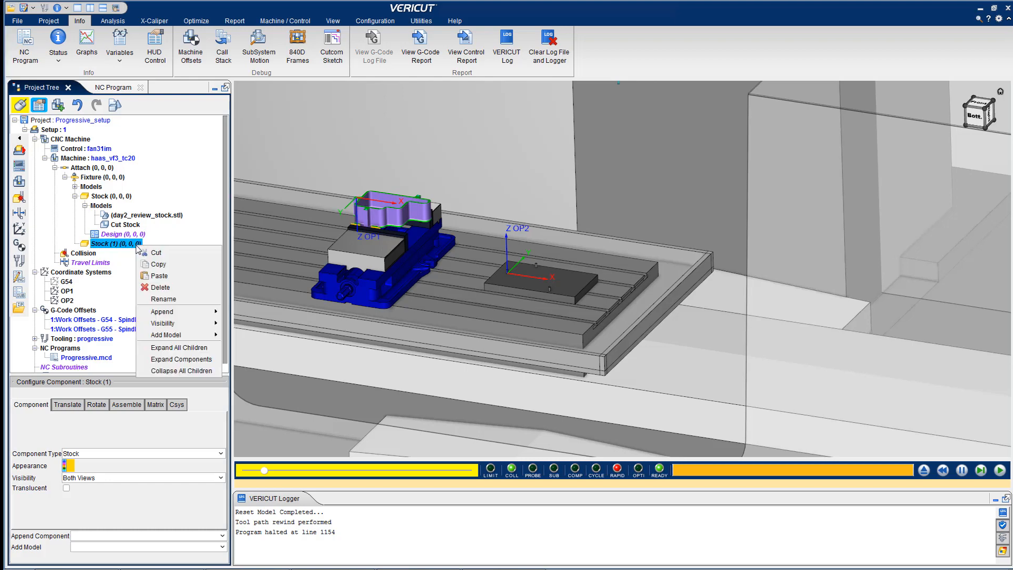
mouse_move(179, 334)
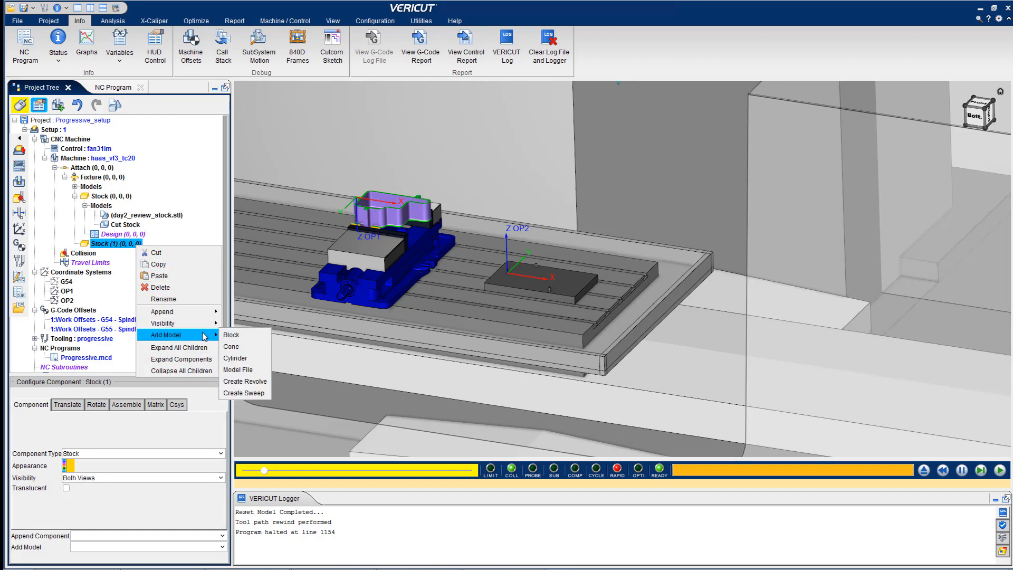
click(261, 371)
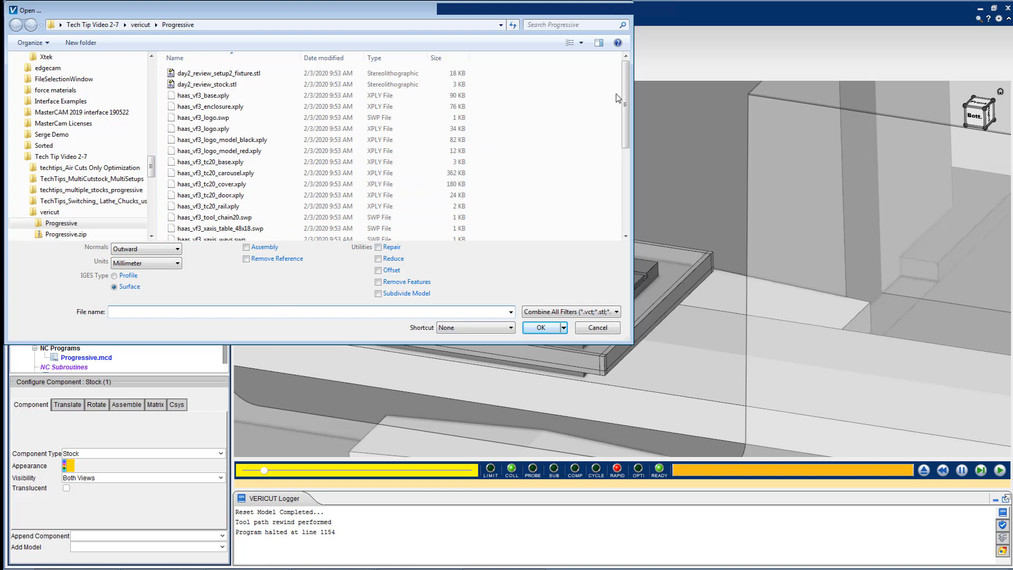
drag(625, 94, 626, 152)
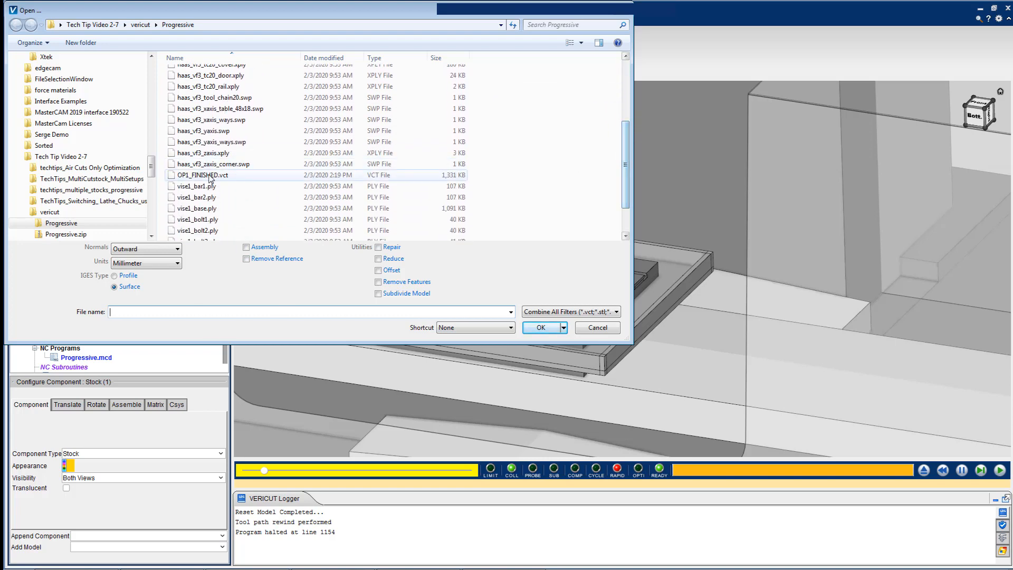
click(202, 175)
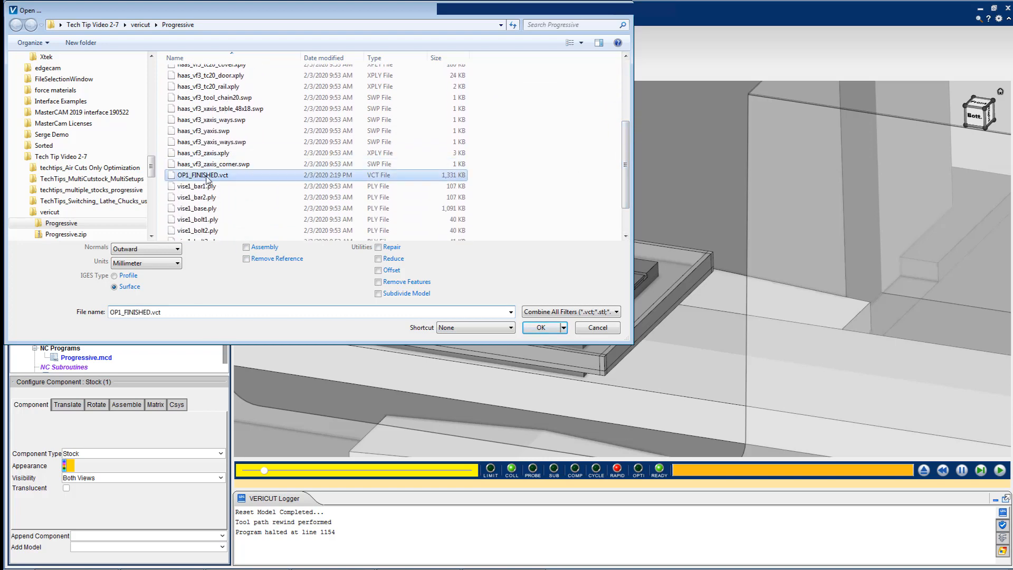
click(536, 328)
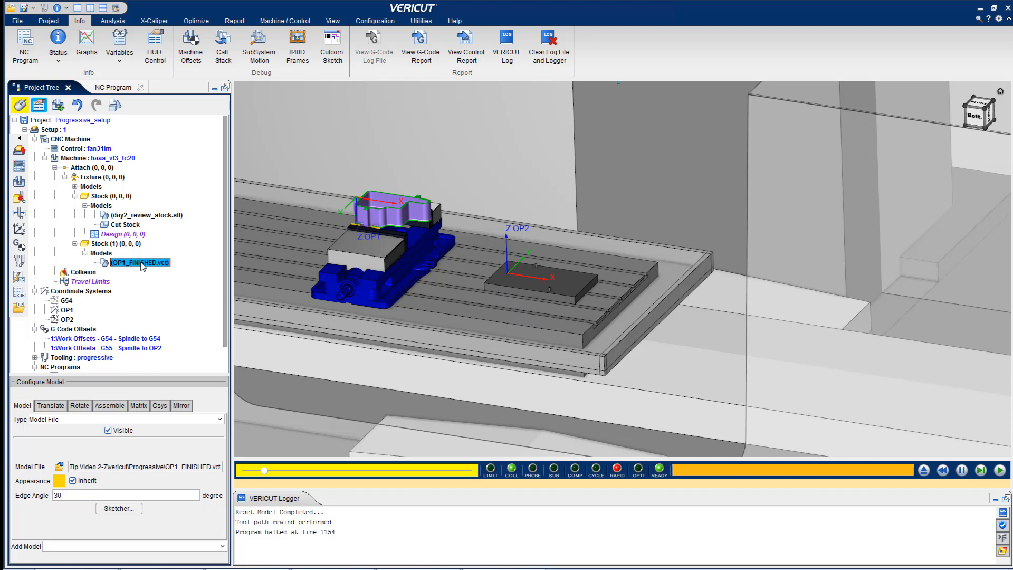
Step: Move the OP1_FINISHED.vct model from coordinate system OP1 to coordinate system OP2, then deselect it
click(160, 406)
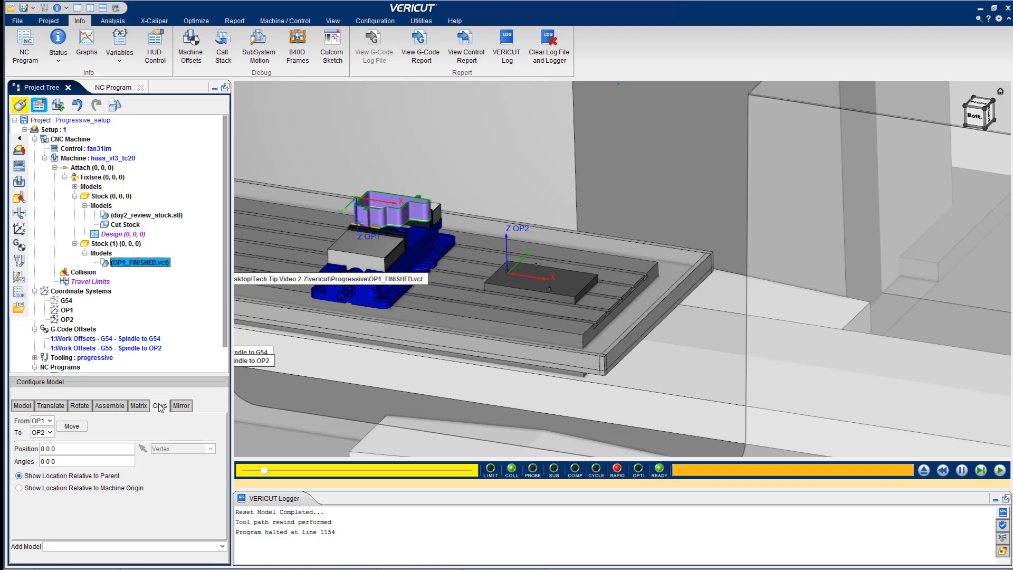
click(44, 422)
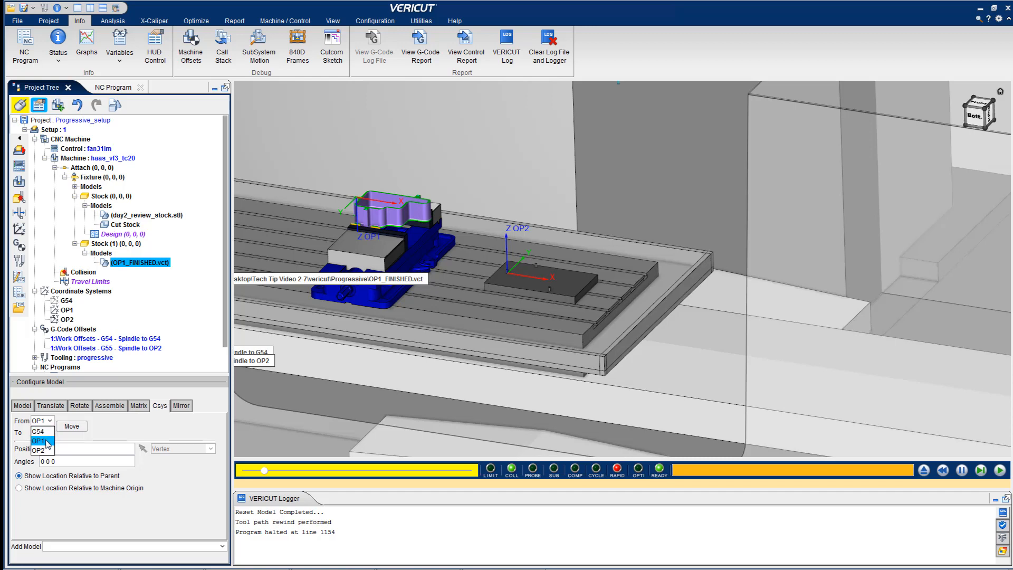
click(48, 442)
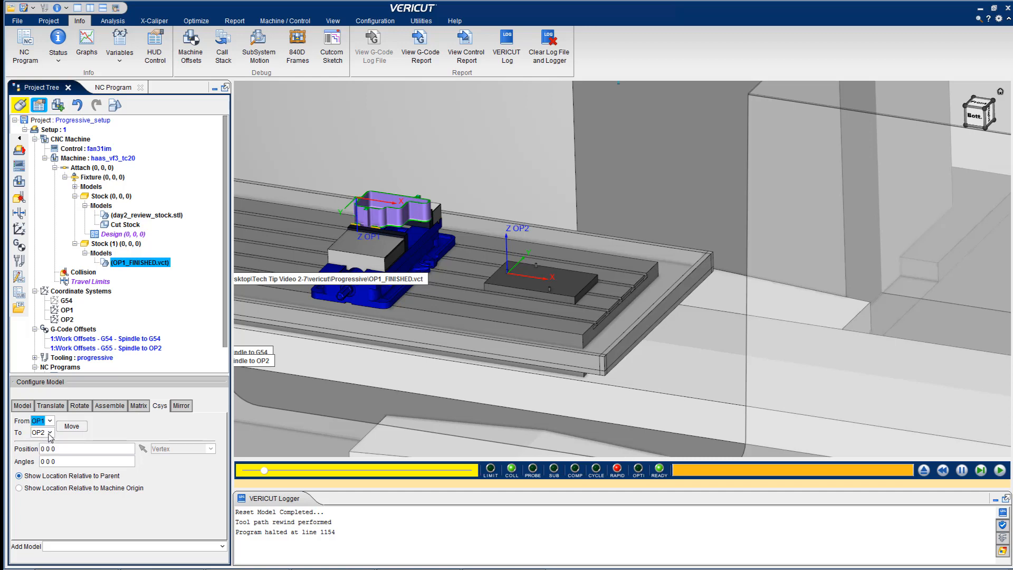
click(45, 432)
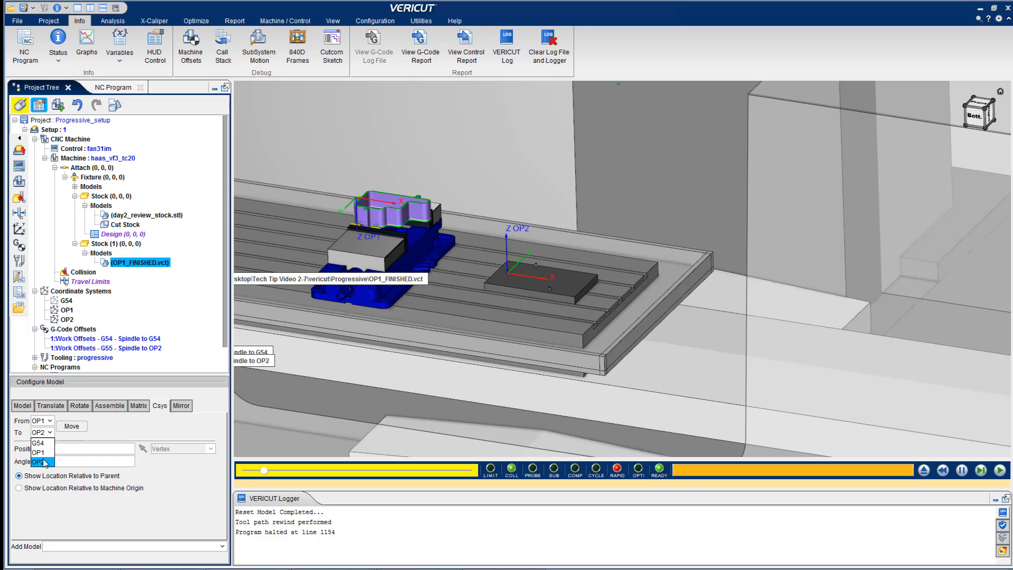
click(45, 463)
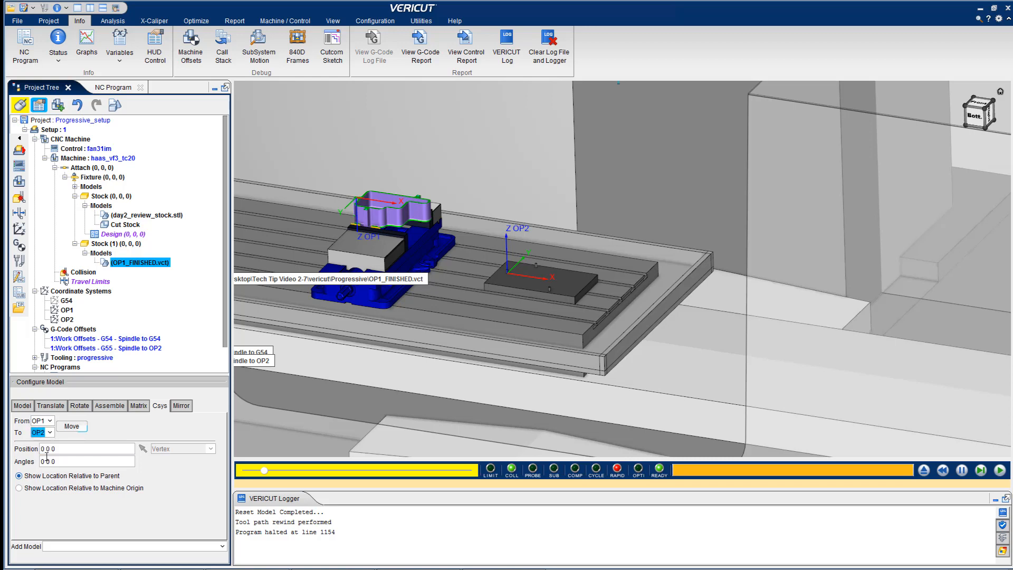
click(80, 428)
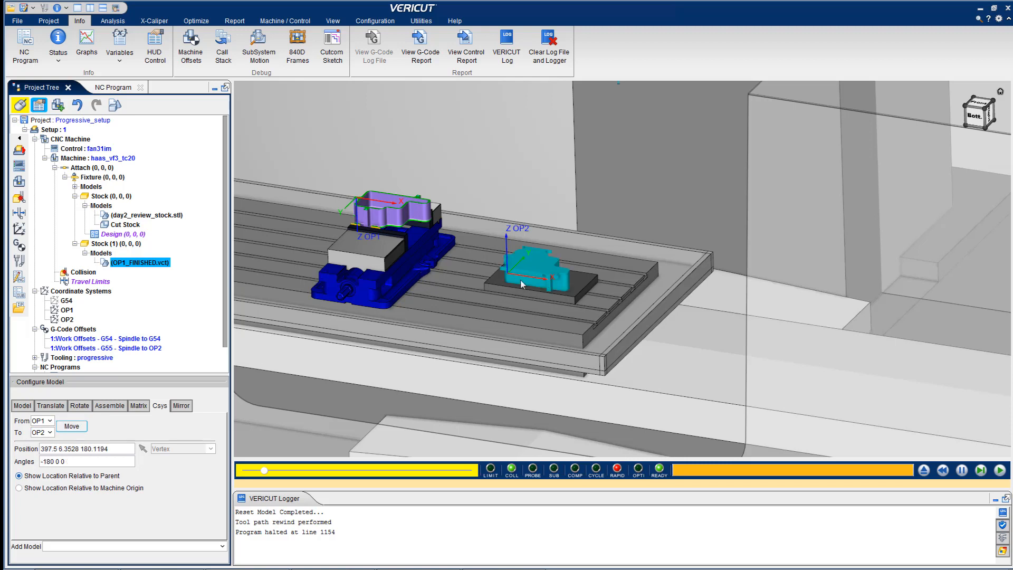
click(543, 322)
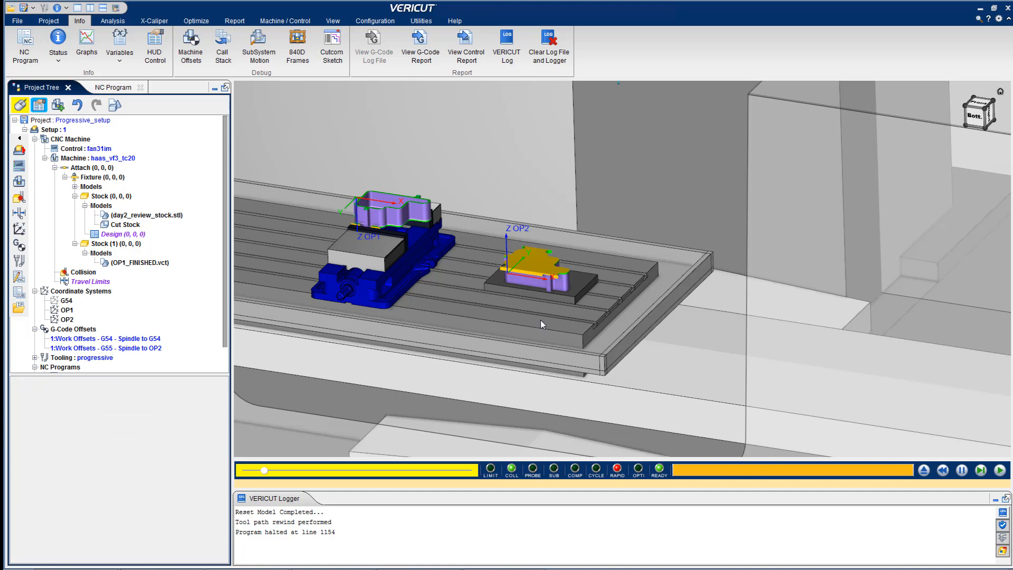
Step: Reset the simulation model and disable the stop at line number 1154 of Progressive.mcd
click(923, 471)
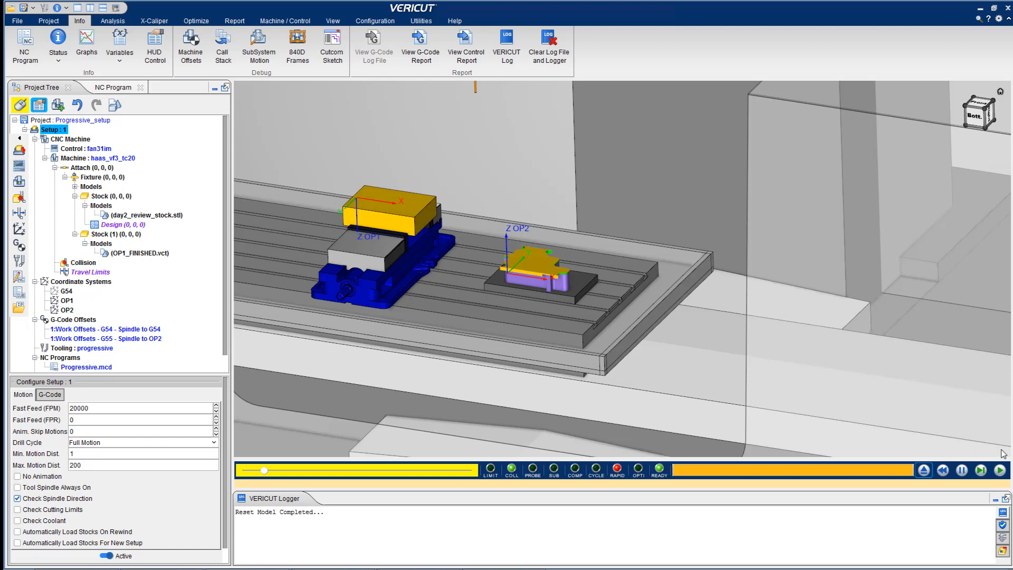
right_click(1000, 470)
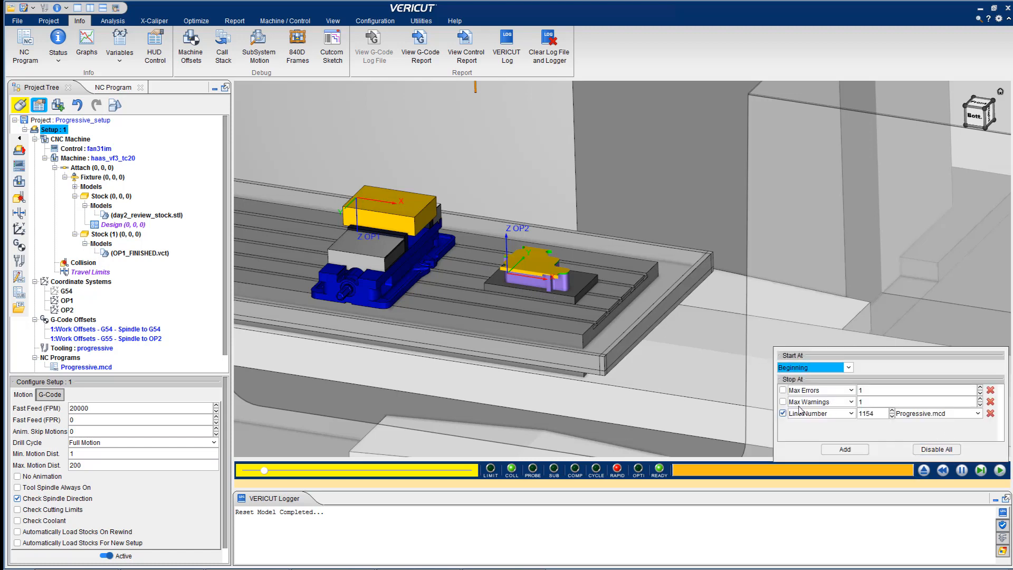
click(783, 414)
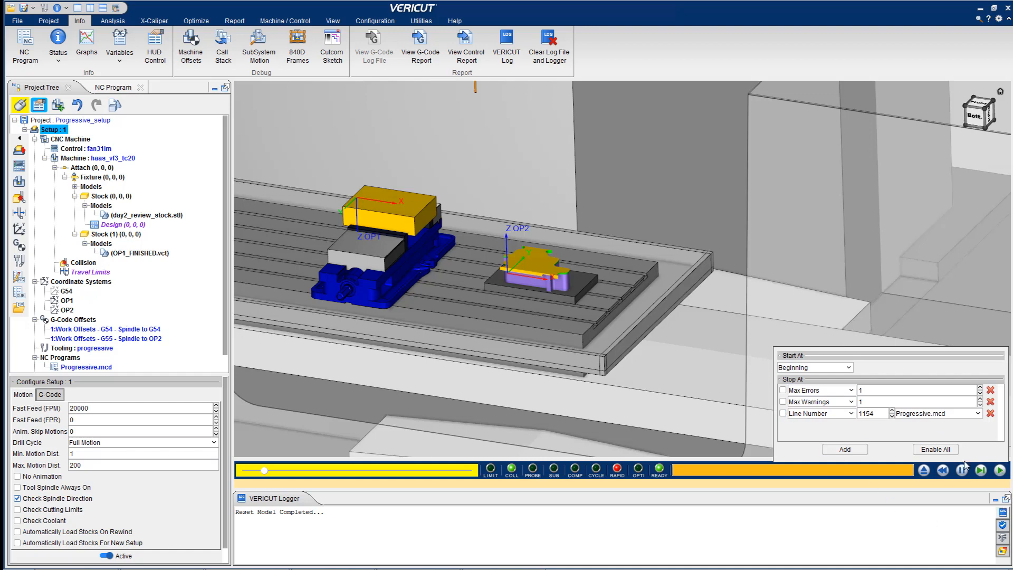
Step: Run the full simulation of both operations from the beginning and inspect the machined part on the OP2 fixture
scroll(591, 341, down, 2)
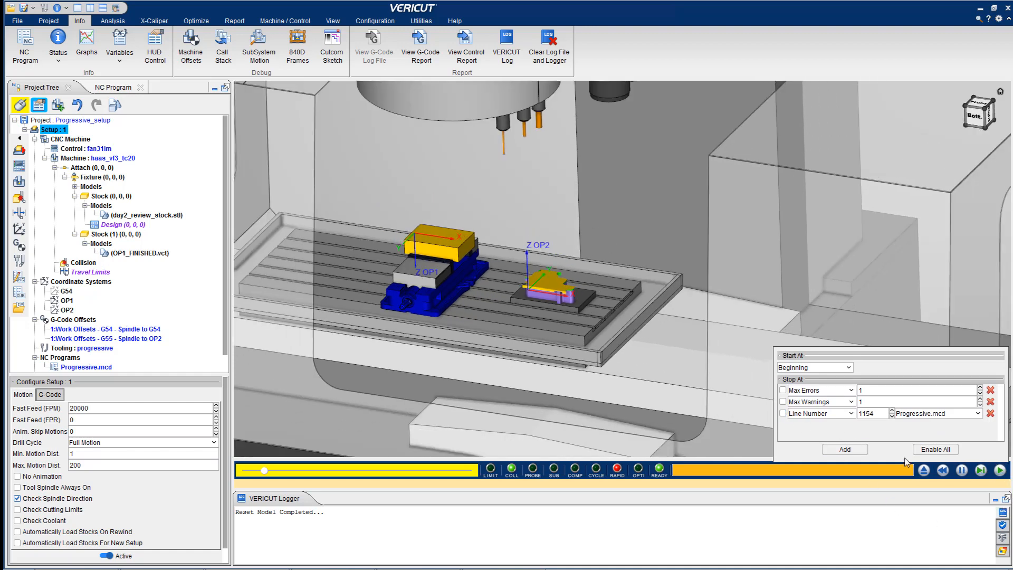
click(998, 472)
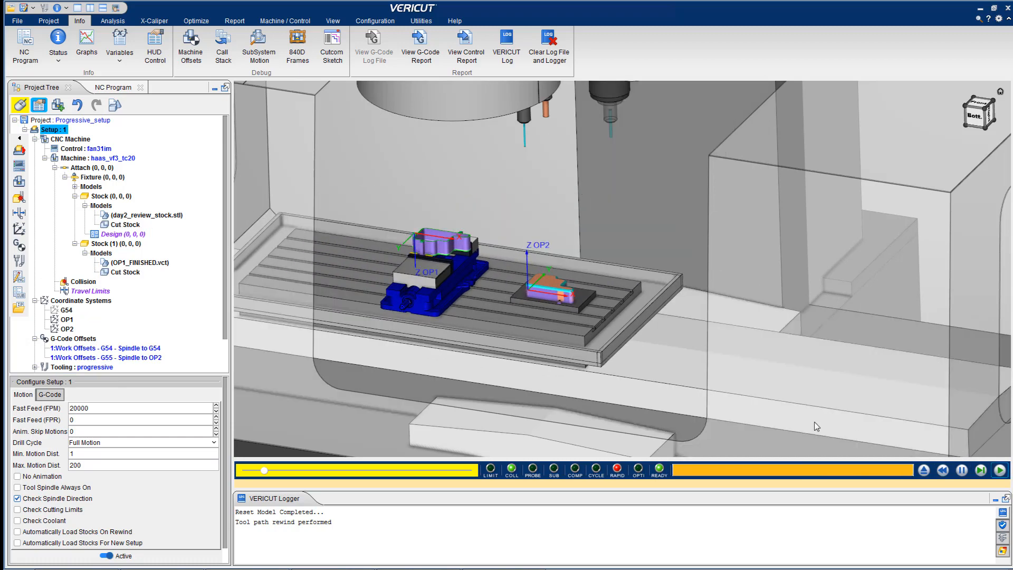
scroll(546, 295, up, 10)
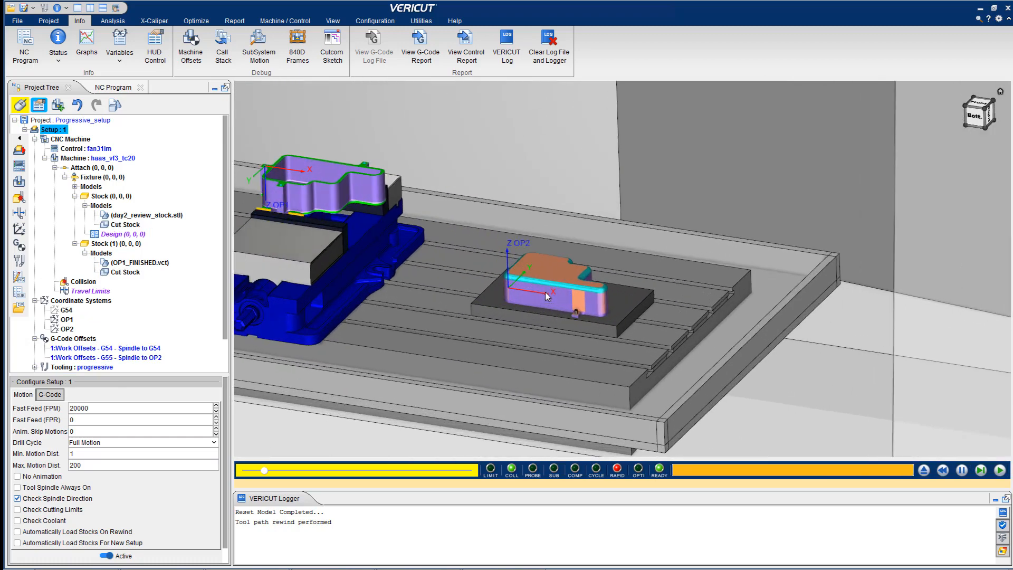
scroll(546, 296, up, 2)
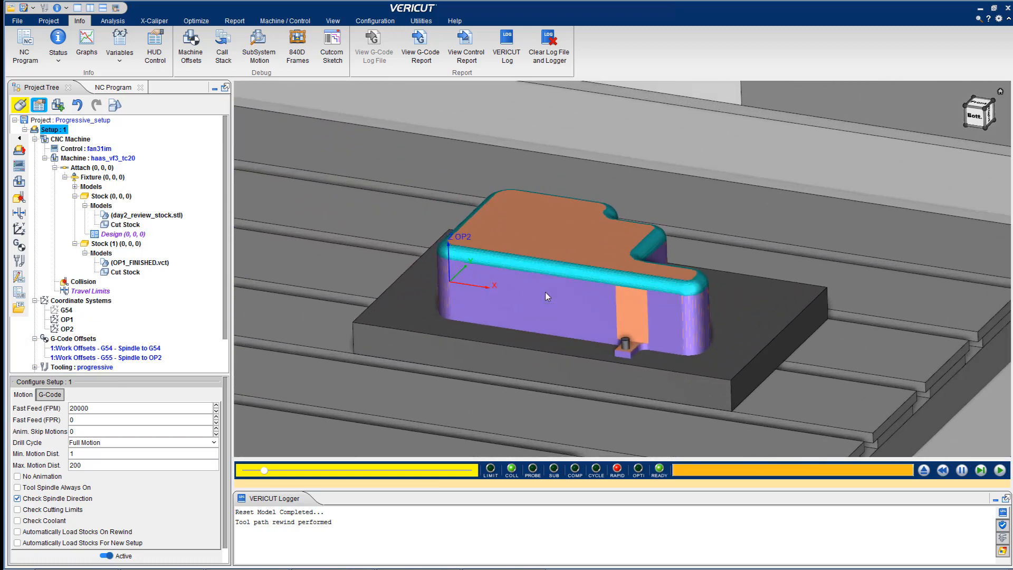
scroll(547, 297, down, 1)
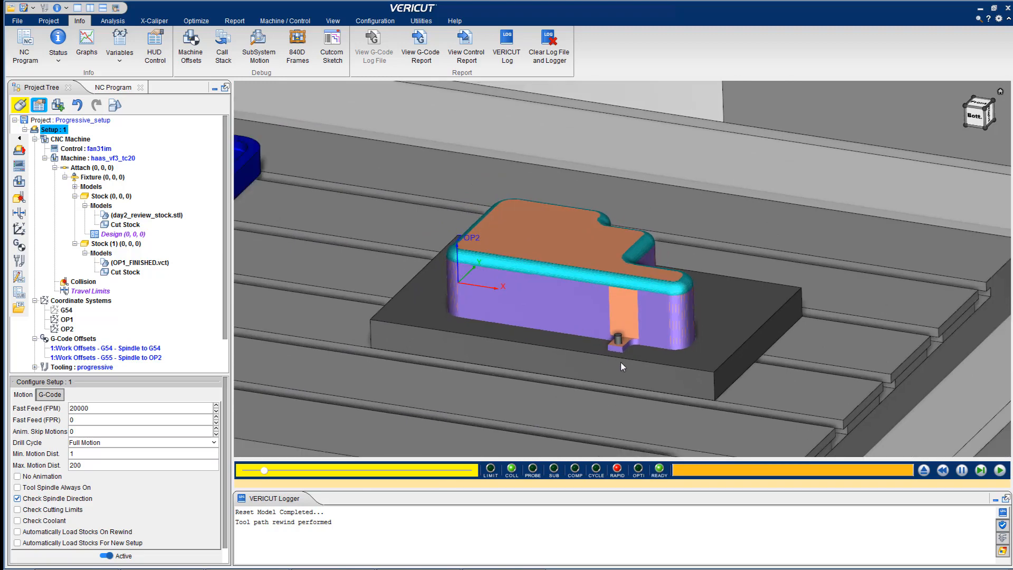